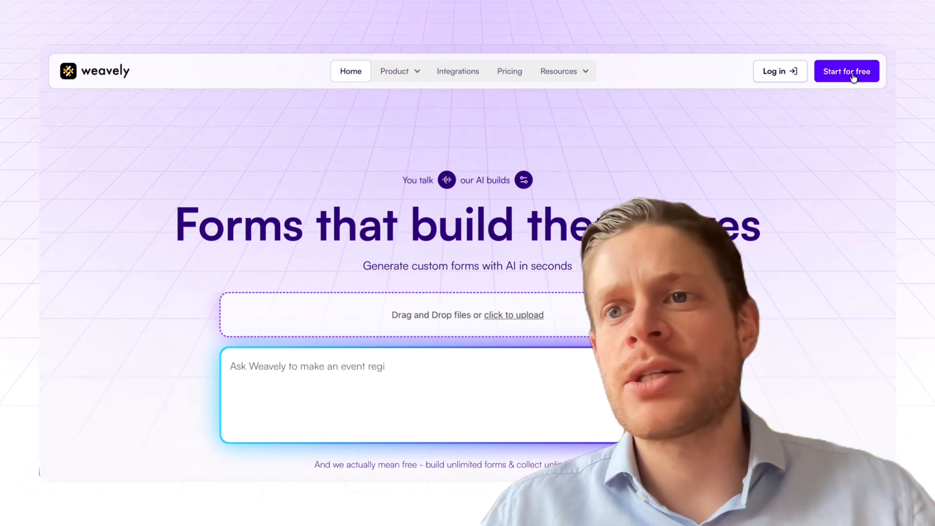
Step: Start a new form and have the AI generate it for course completions with first name, last name and signature fields
left_click(853, 73)
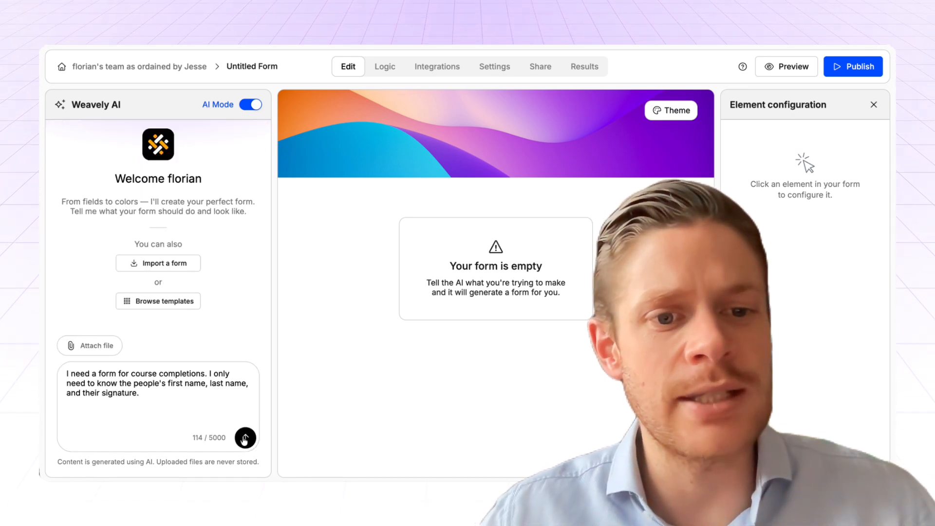
left_click(245, 439)
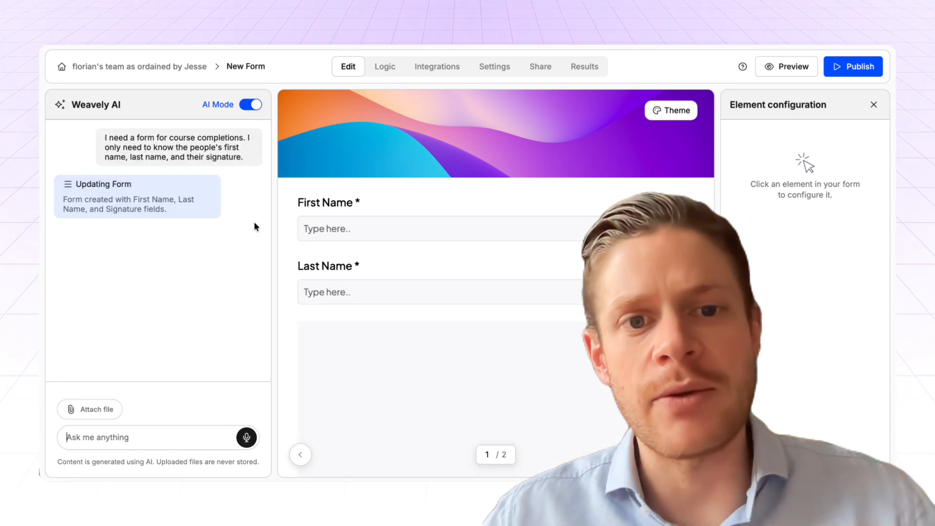
scroll(423, 246, "down", 2)
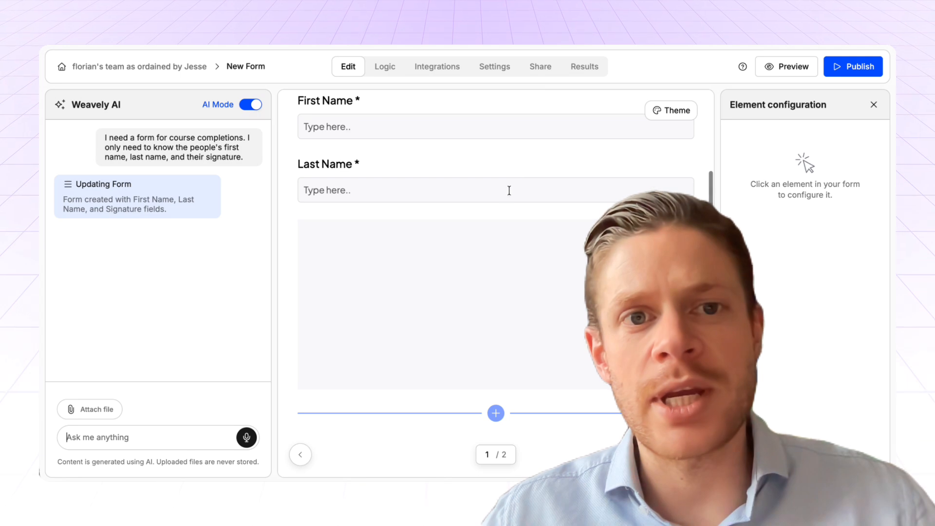
scroll(509, 190, "up", 2)
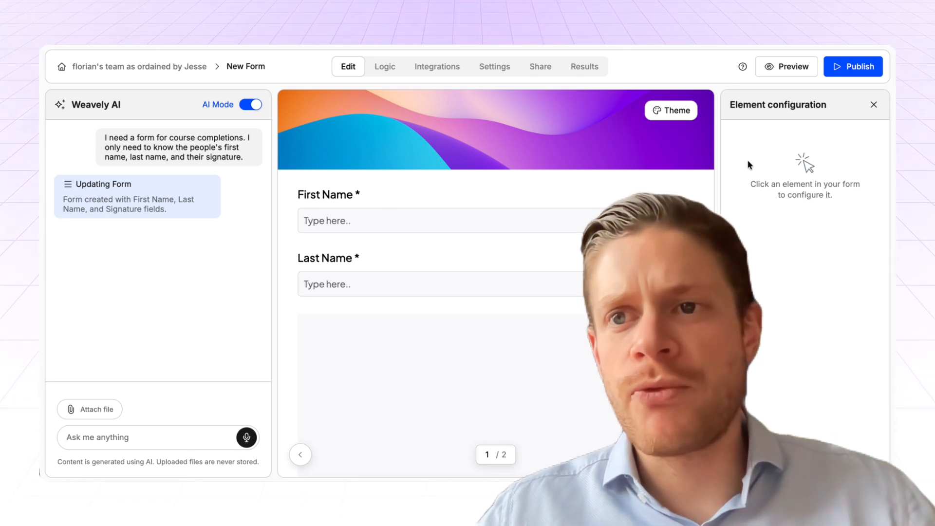
Step: Publish the course completion form and copy its share URL
left_click(838, 71)
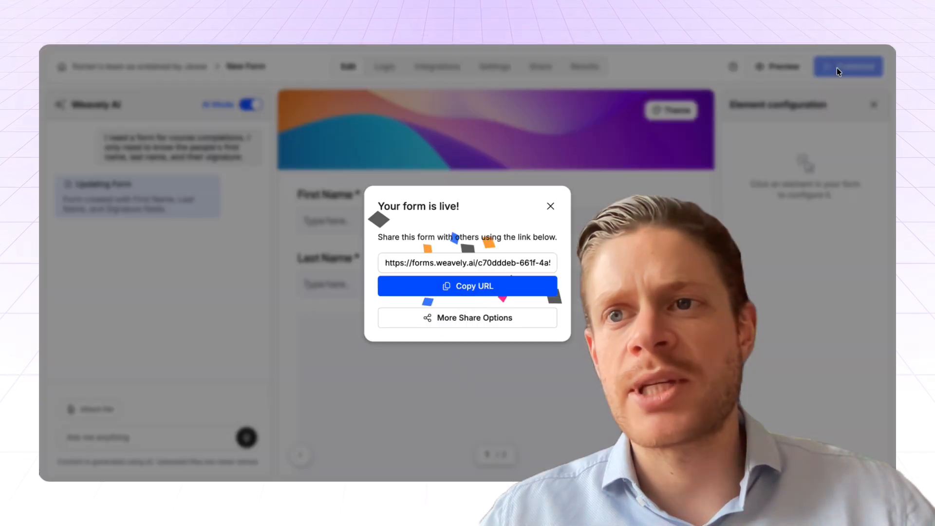
left_click(453, 294)
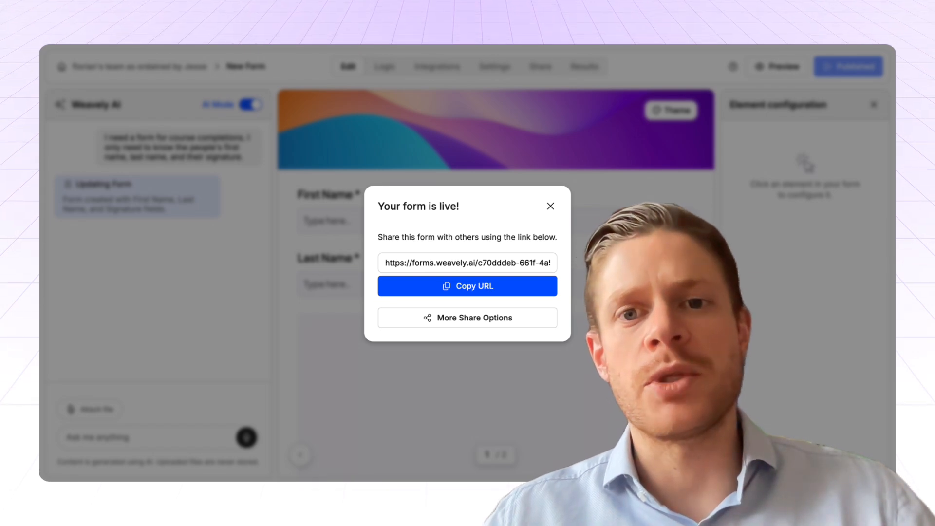
left_click(550, 206)
Step: Open the copied form URL in a new browser tab and look over the live form
key("ctrl+t")
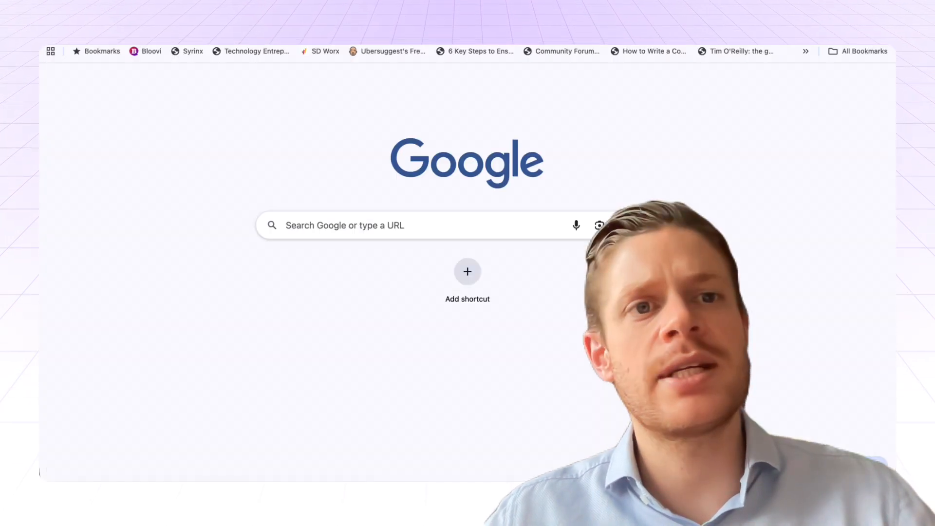
key("ctrl+v")
key("Return")
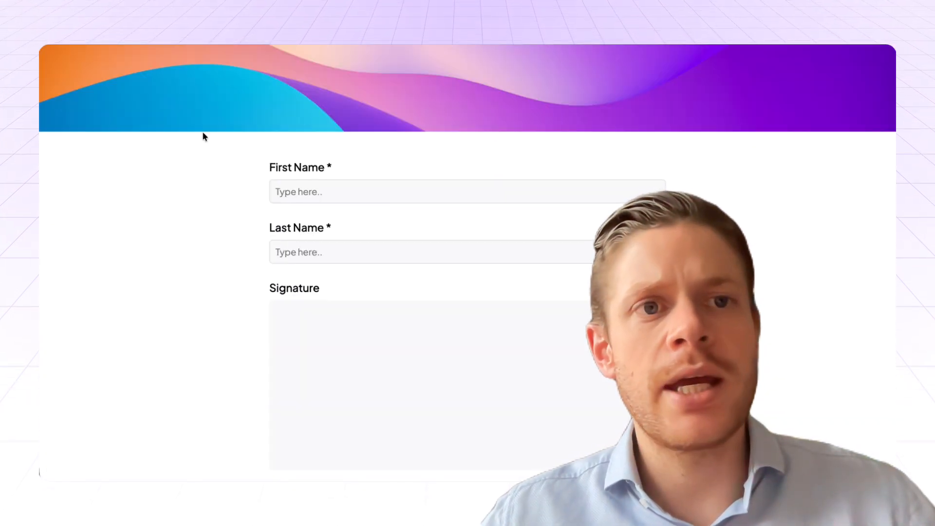
scroll(247, 226, "down", 1)
scroll(248, 226, "up", 1)
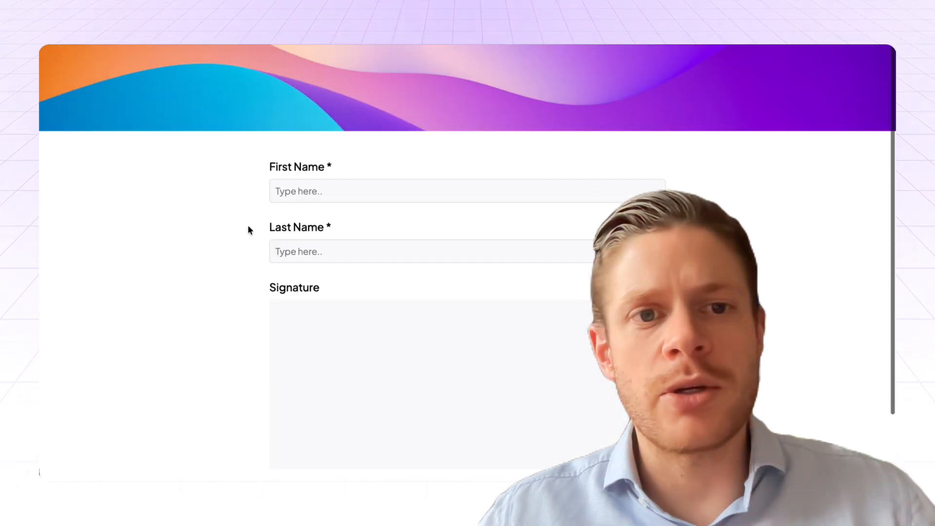
Step: Fill in the respondent's first and last name, draw a freehand signature, and submit the live form
left_click(336, 185)
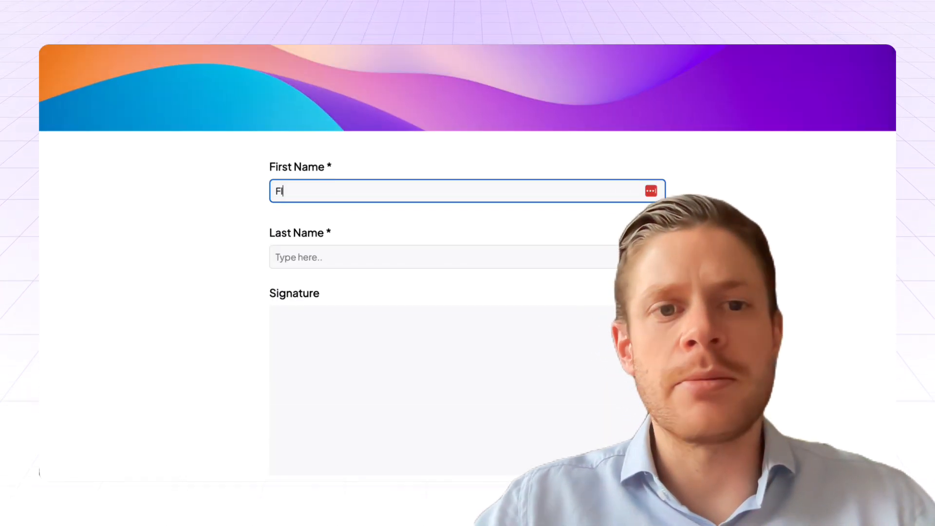
key("Tab")
scroll(393, 286, "down", 2)
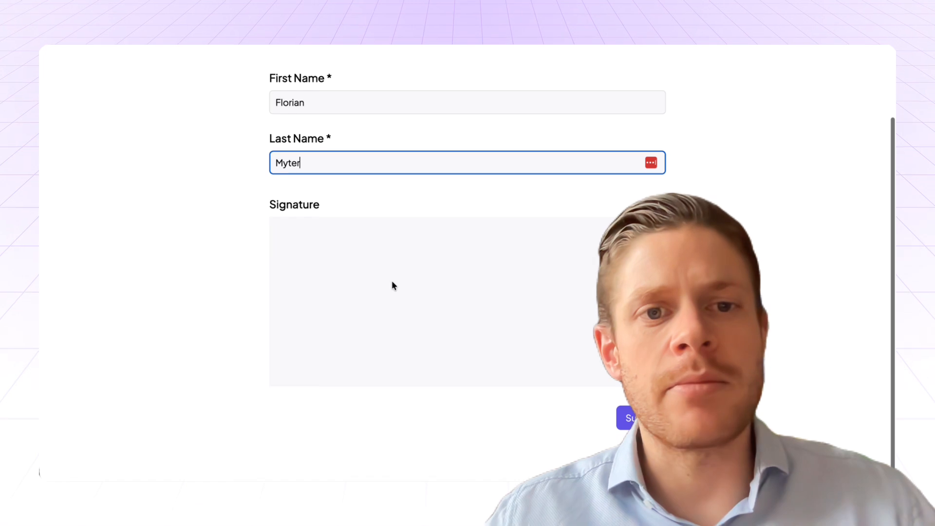
mouse_move(387, 275)
left_mouse_down()
mouse_move(447, 357)
mouse_move(595, 326)
left_mouse_up()
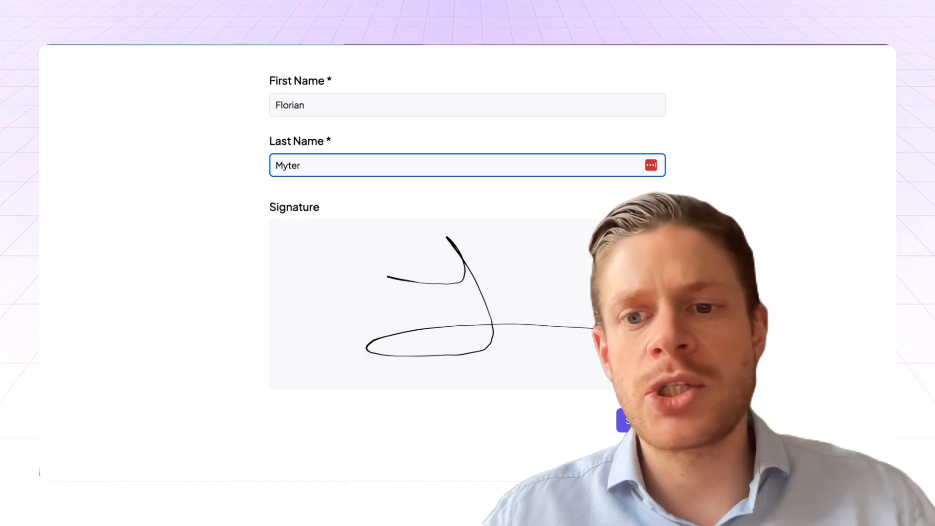
left_click(633, 420)
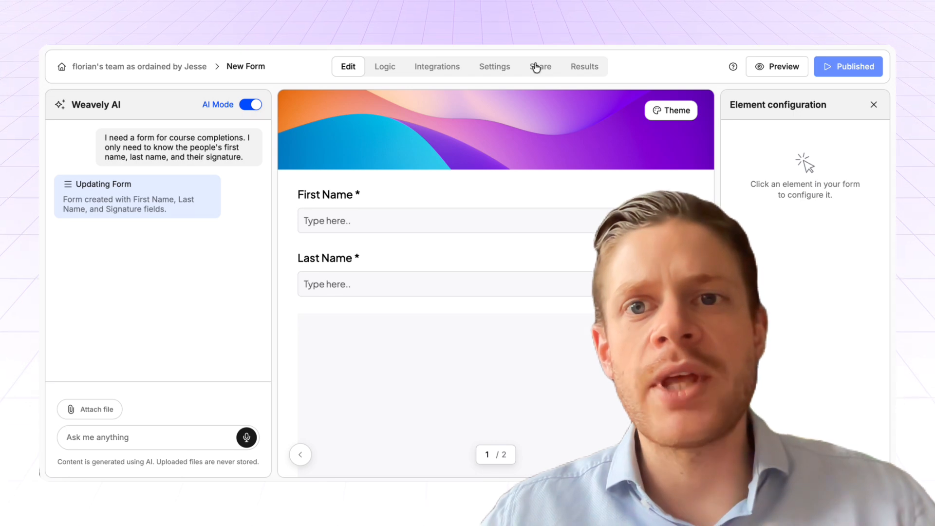
Step: Review the submitted response individually in the form's results, including its signature
left_click(594, 72)
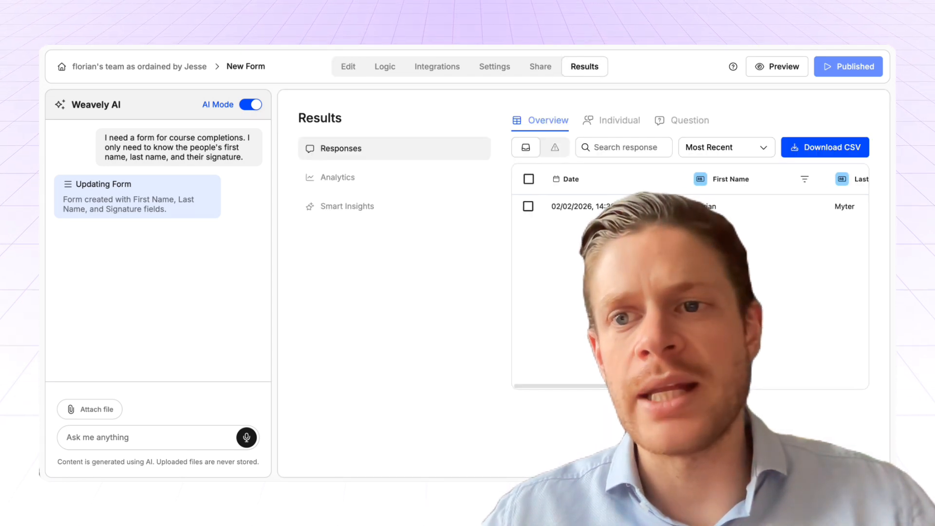
left_click(612, 120)
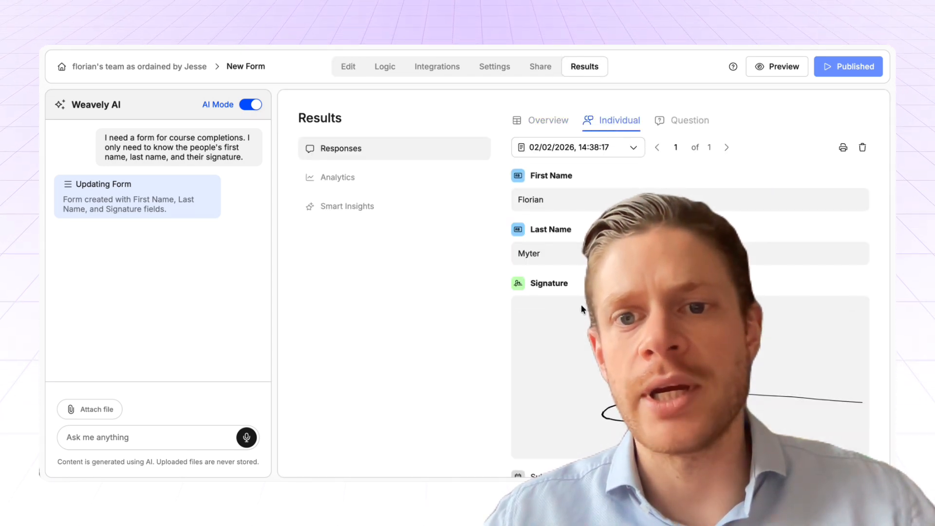
scroll(579, 334, "down", 1)
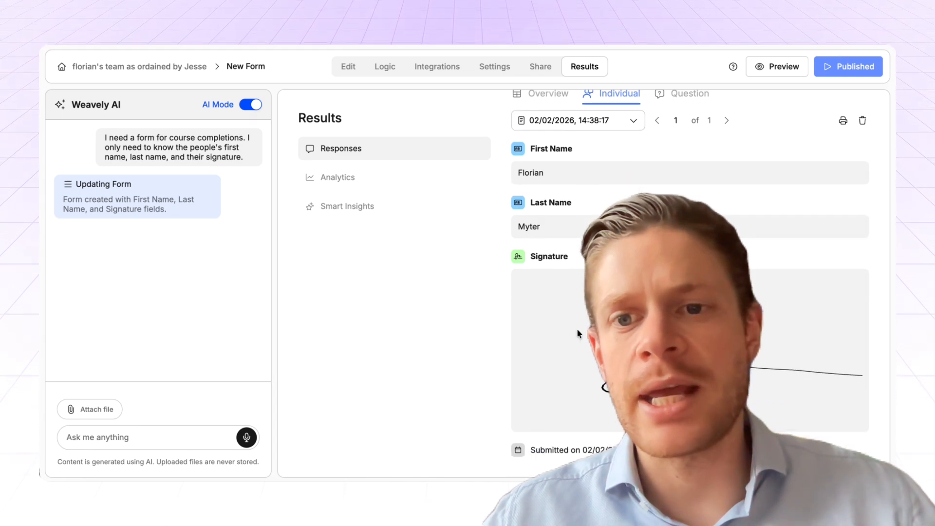
scroll(688, 273, "up", 1)
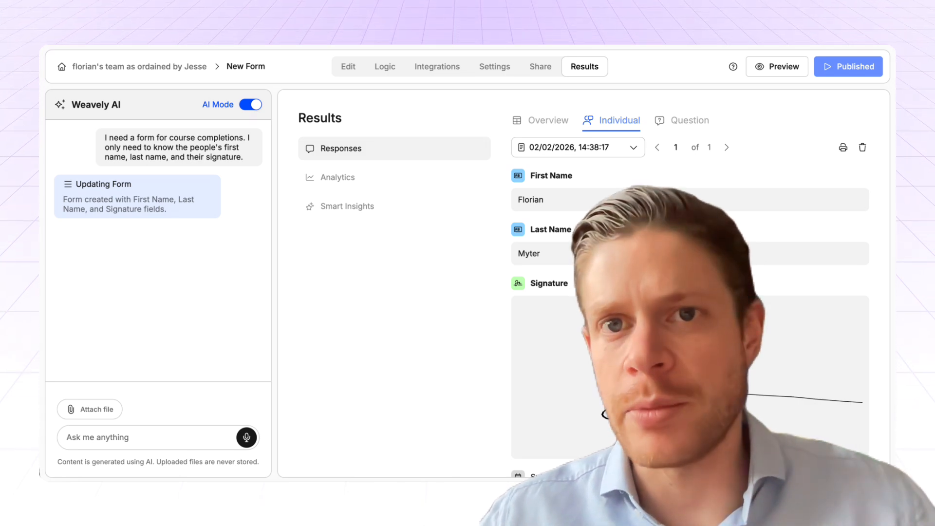
Step: Show the form's integrations and locate Orshot in the list
left_click(428, 68)
scroll(681, 272, "down", 1)
scroll(572, 335, "down", 2)
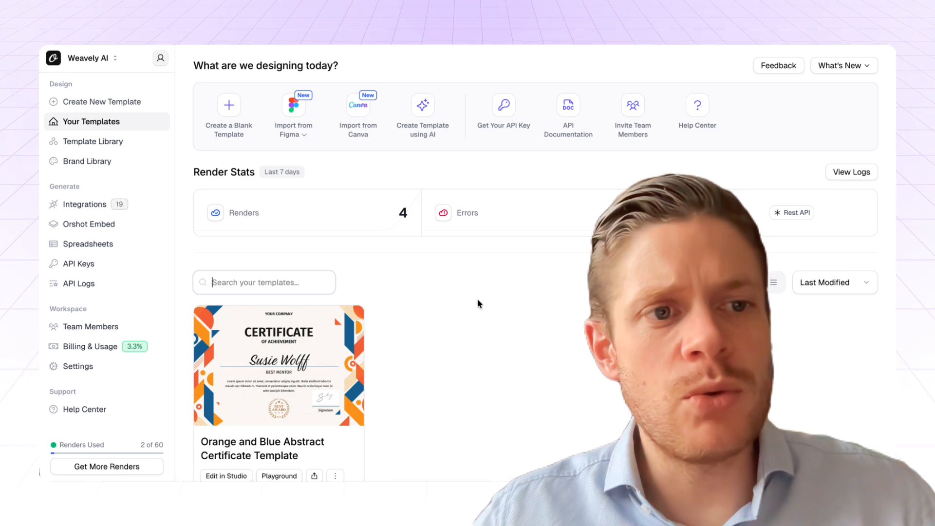
Step: Switch to Orshot, browse the ready-made designs in the template library, and return to the workspace's own templates
left_click(101, 148)
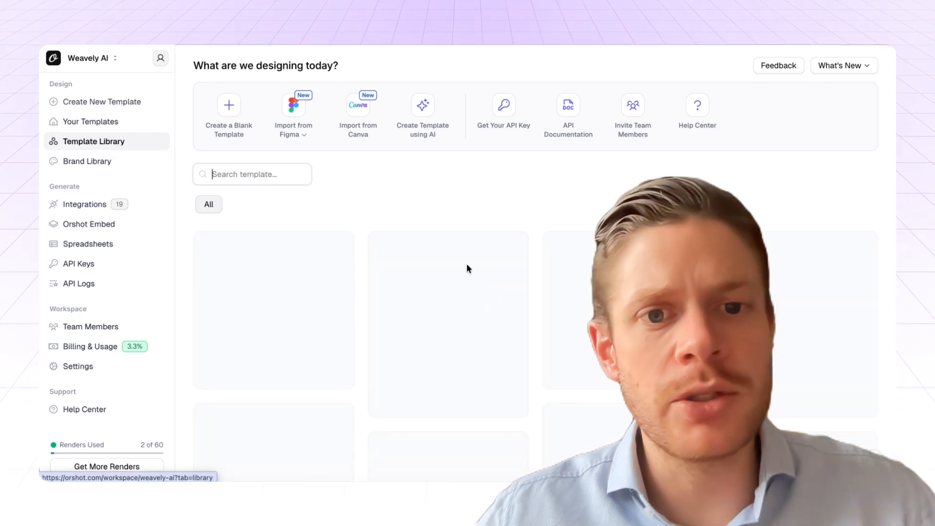
scroll(506, 341, "down", 10)
scroll(506, 341, "down", 15)
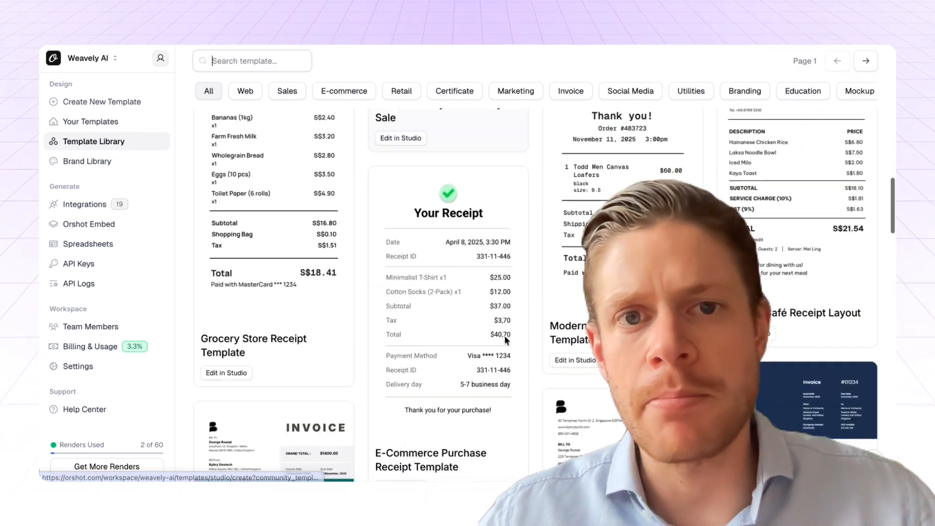
scroll(504, 335, "up", 10)
left_click(93, 126)
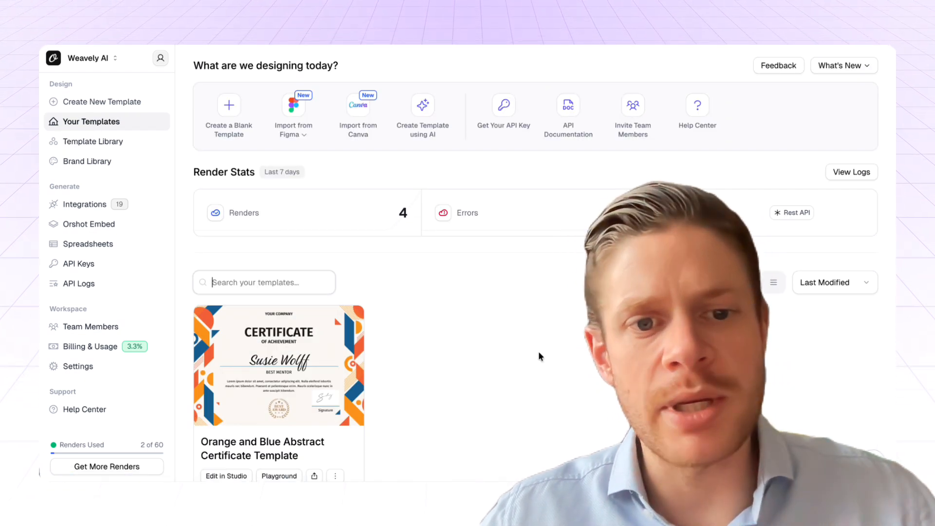
Step: Open the Orange and Blue Abstract Certificate Template in the studio and examine the dynamic update settings of the recipient name layer
scroll(537, 333, "down", 2)
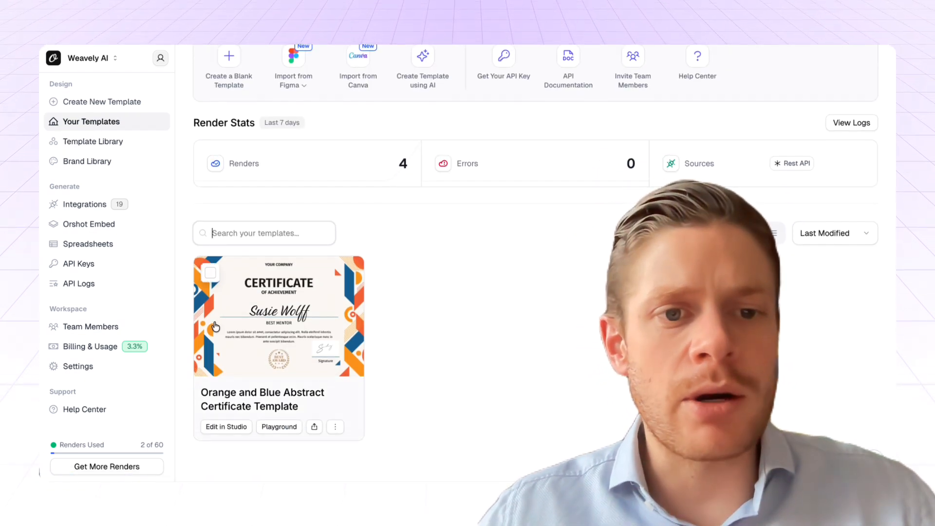
left_click(279, 426)
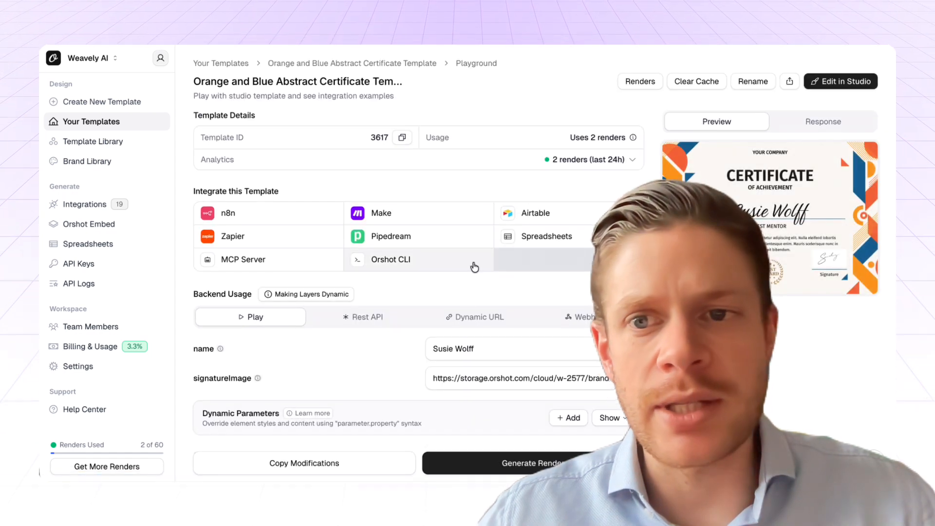
left_click(838, 81)
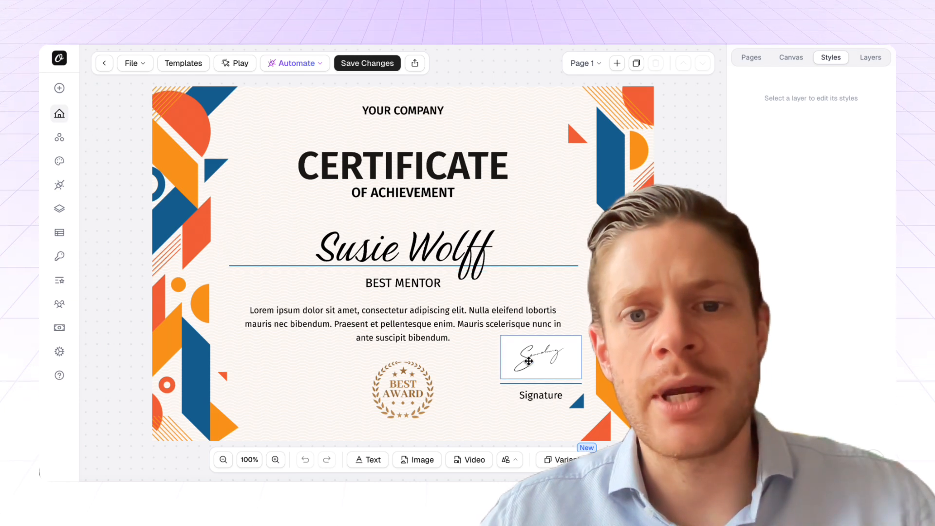
left_click(414, 238)
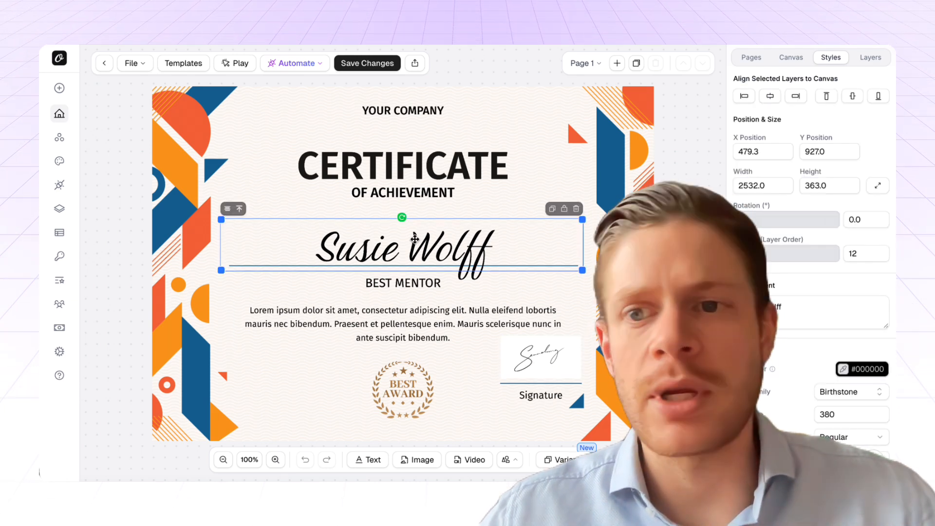
scroll(824, 323, "down", 10)
scroll(824, 324, "down", 5)
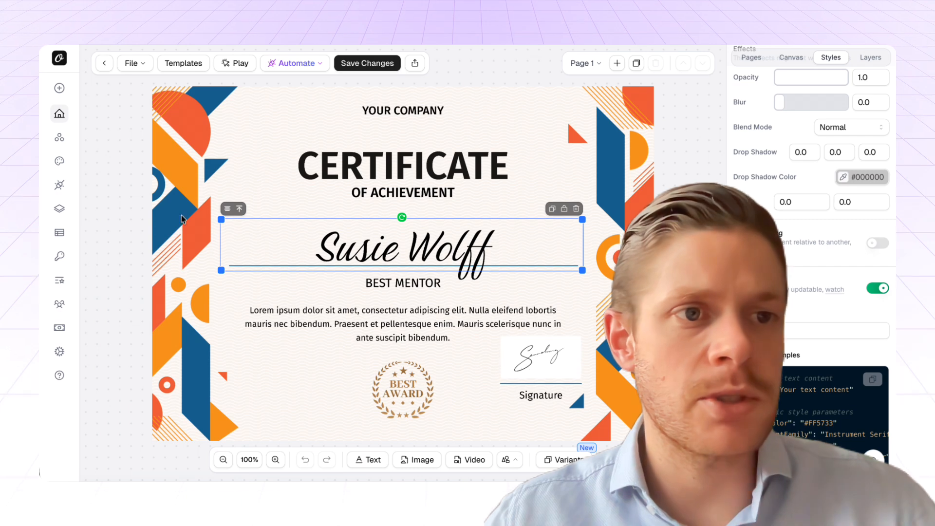
Step: Leave the studio and copy the Workspace Default API key from the workspace's key list
left_click(59, 116)
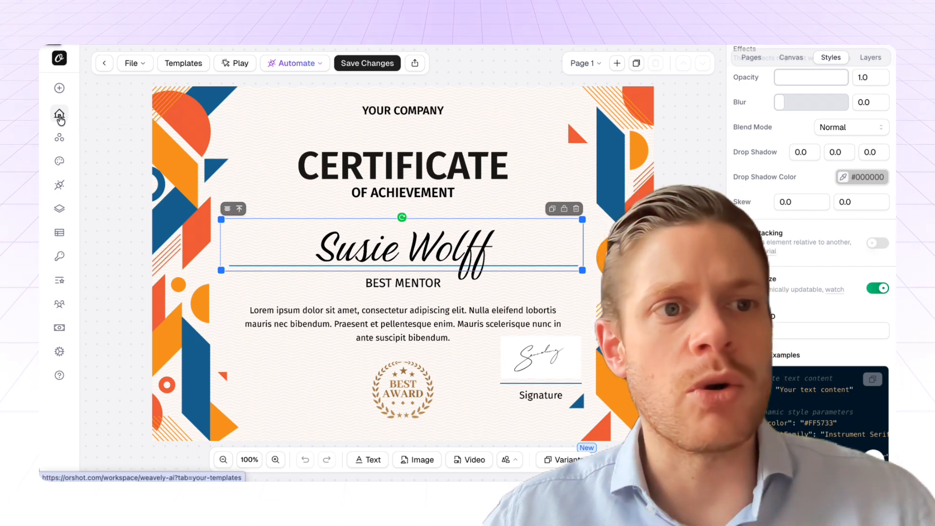
left_click(87, 270)
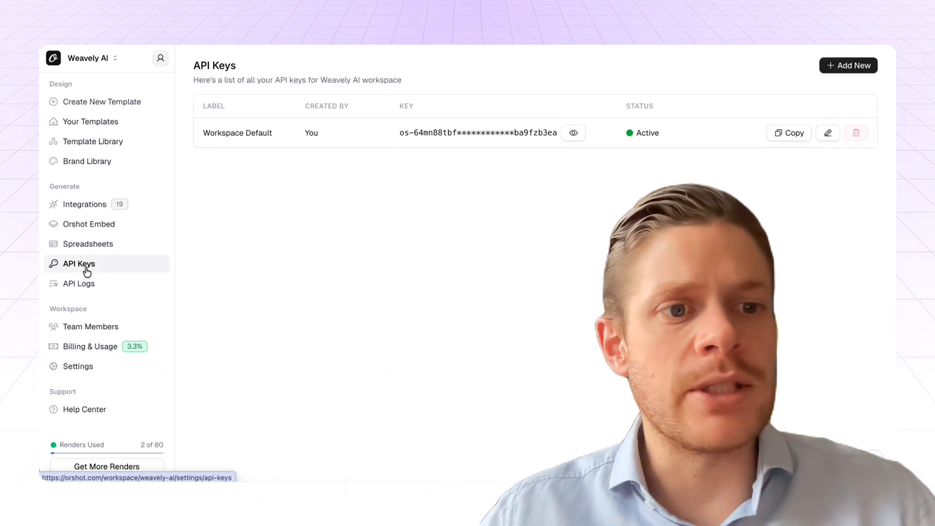
left_click(794, 136)
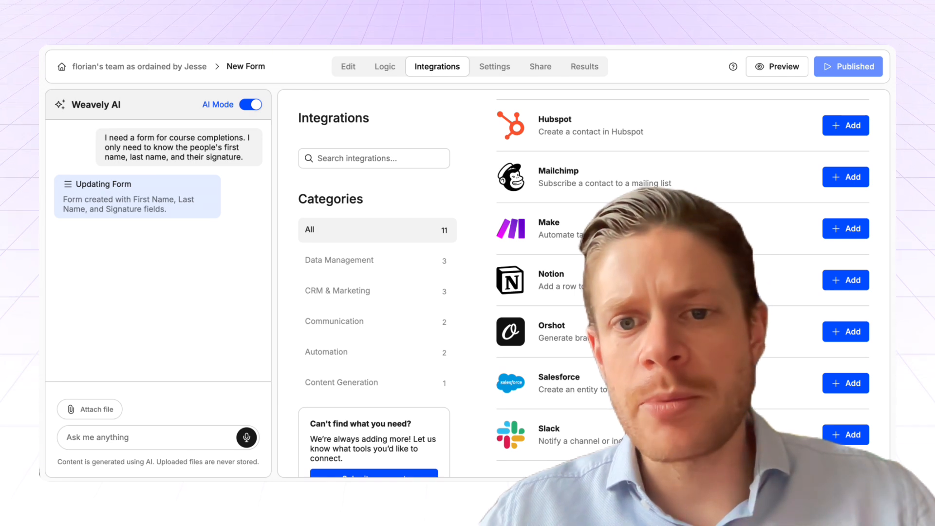
Step: Switch back to Weavely, add an Orshot integration to the form, and connect the account by pasting the Orshot API key
left_click(834, 332)
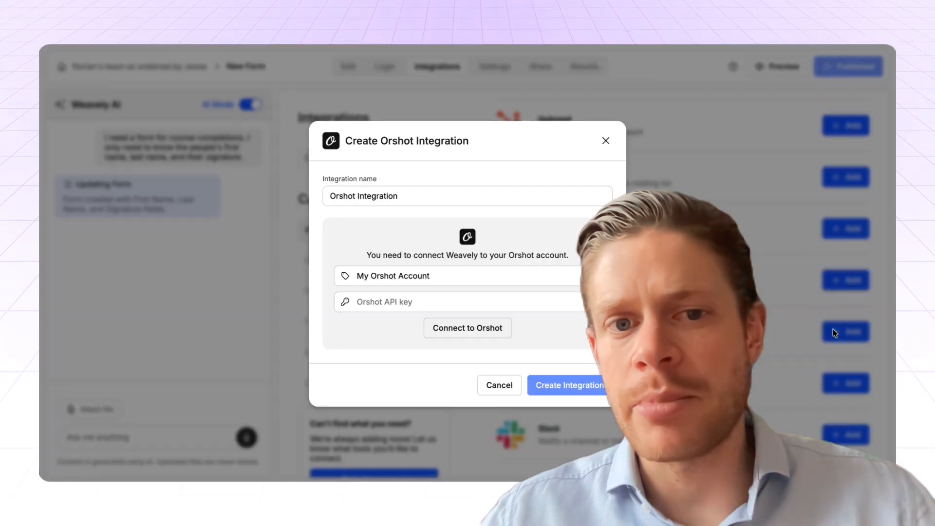
left_click(562, 311)
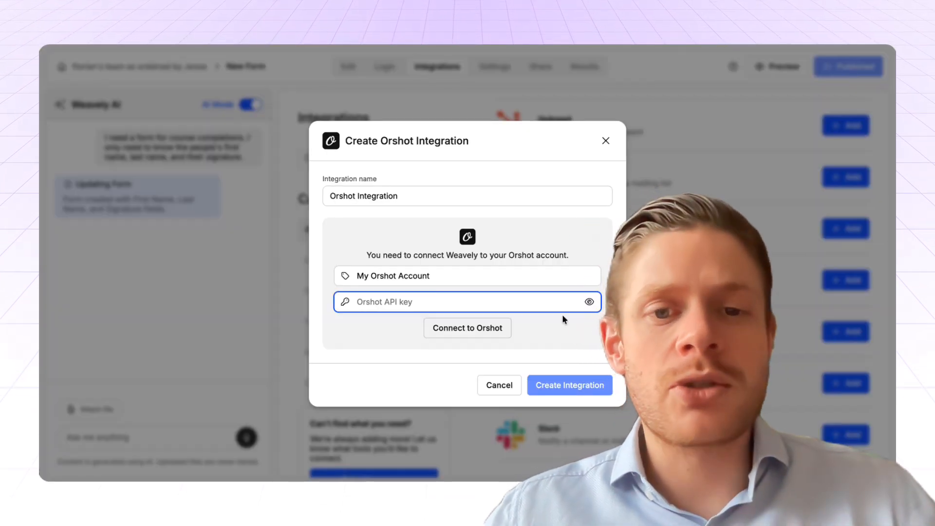
key("super+v")
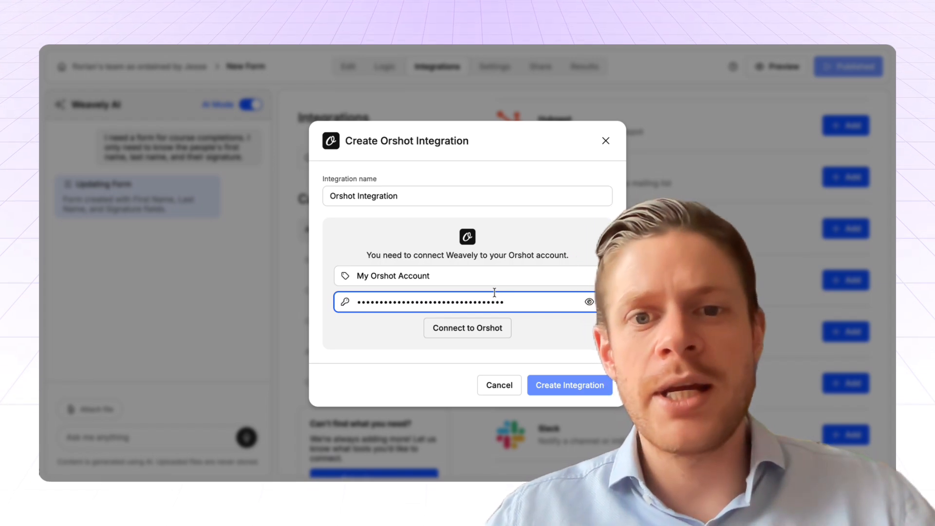
left_click(483, 323)
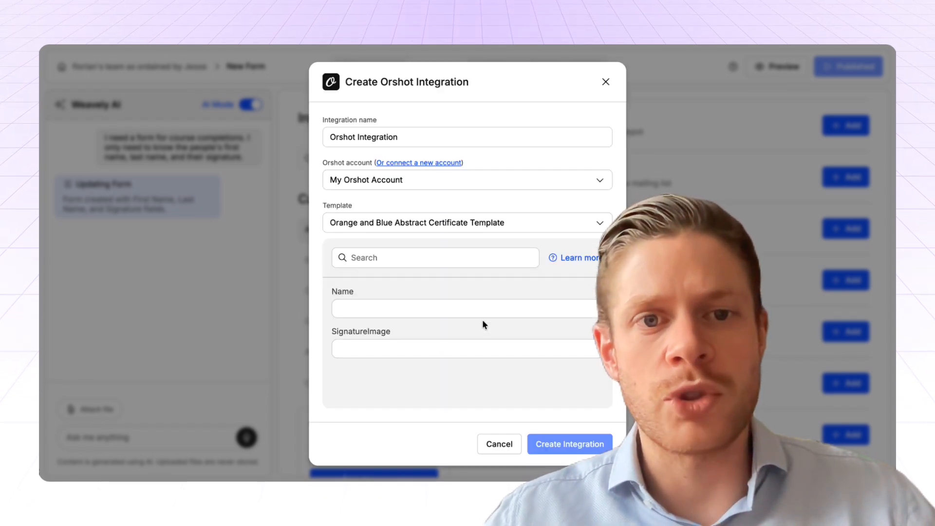
Step: Check which Orshot templates the integration can use and review the chosen certificate's Name and SignatureImage fields
left_click(553, 223)
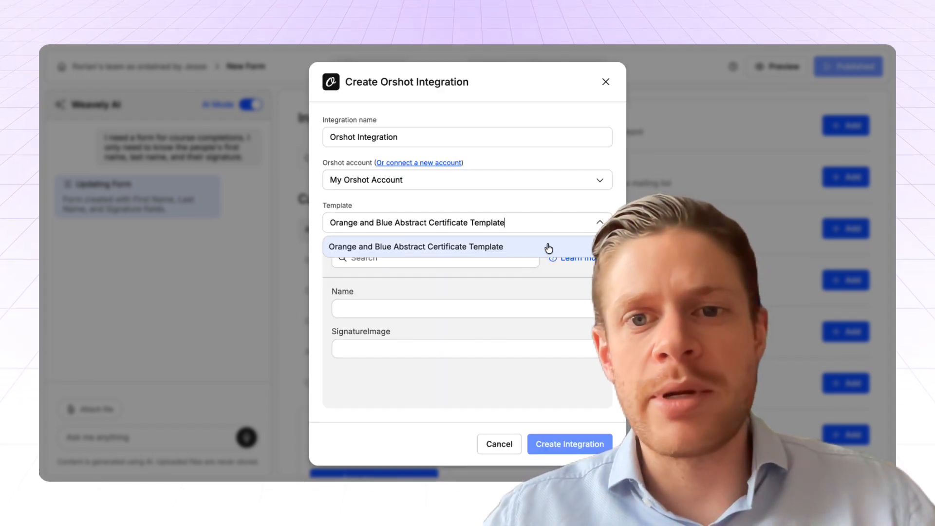
left_click(519, 202)
left_click(431, 307)
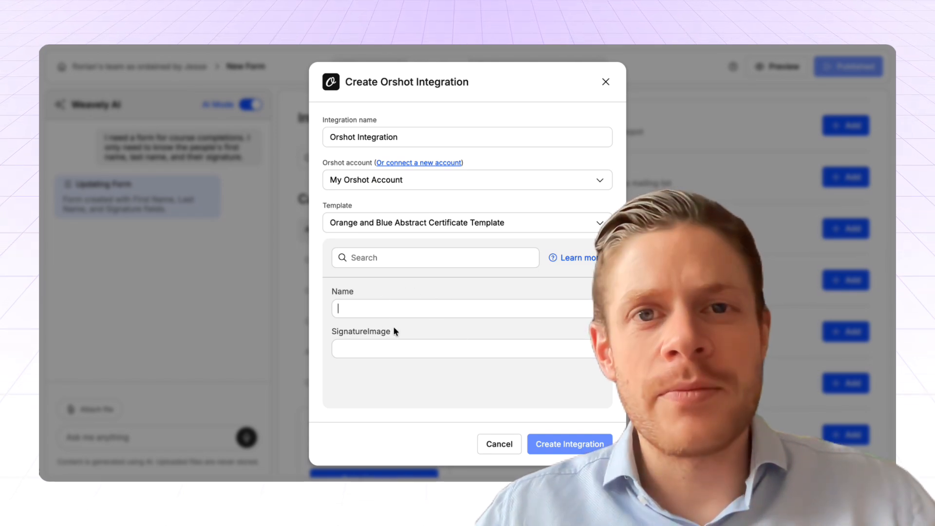
left_click(385, 348)
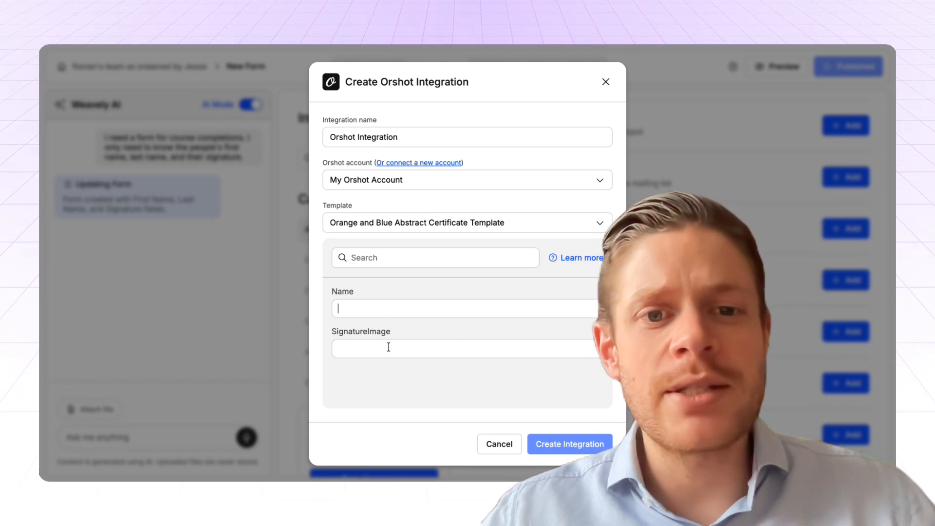
Step: Map the template's Name field to the form's First Name and Last Name answers
left_click(386, 304)
type("@")
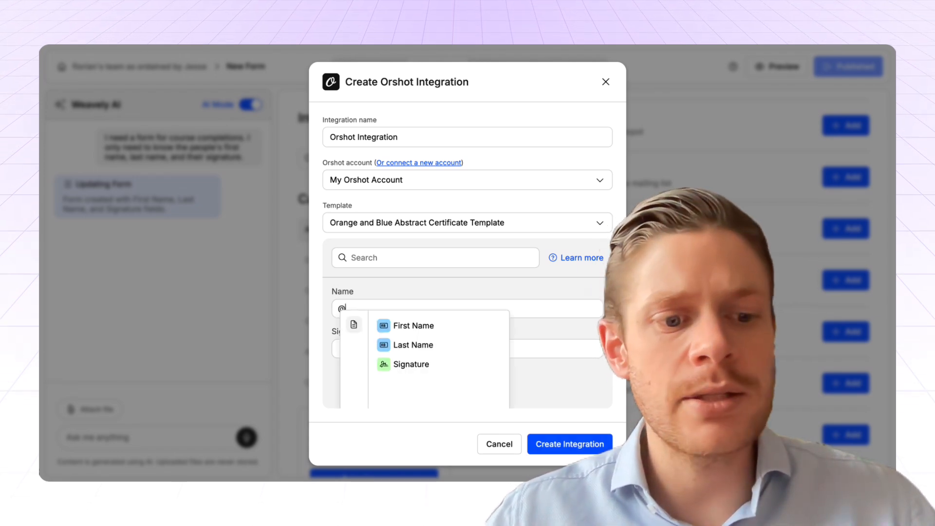
key("BackSpace")
type("@")
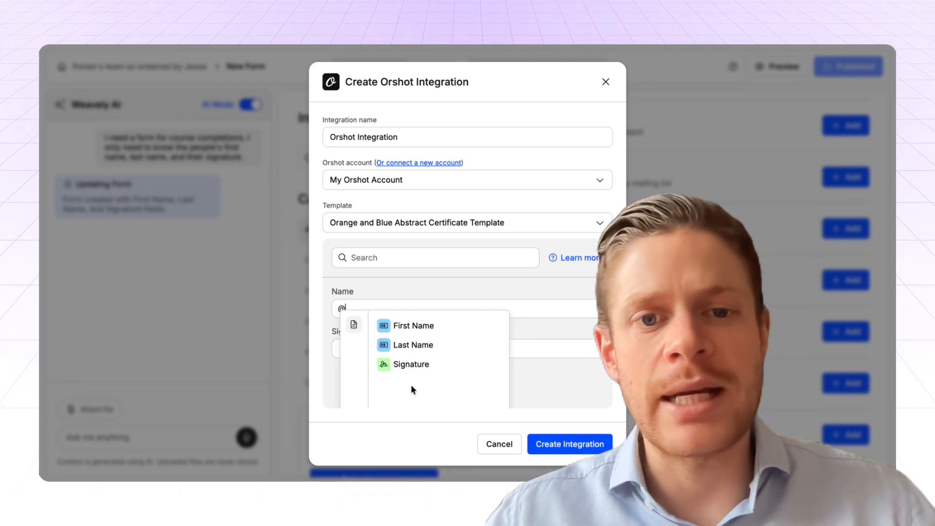
left_click(416, 326)
left_click(422, 315)
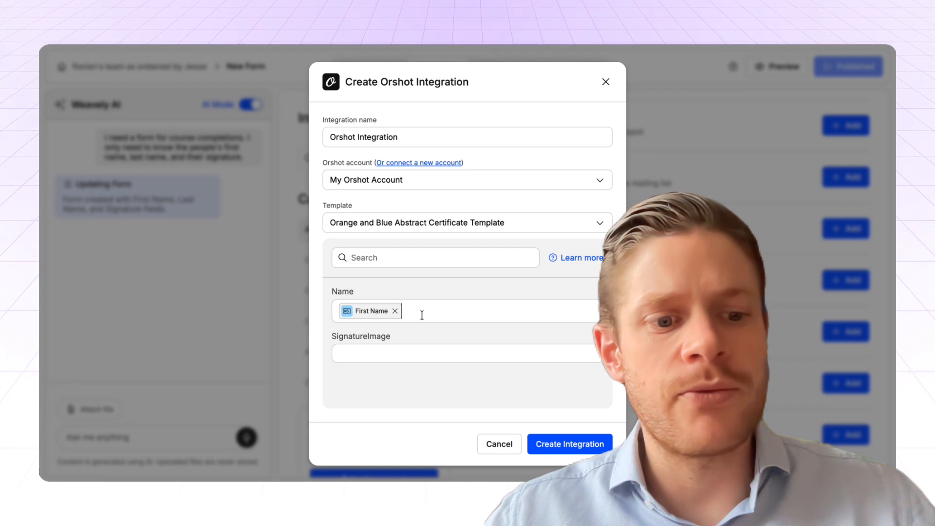
type("@")
left_click(450, 343)
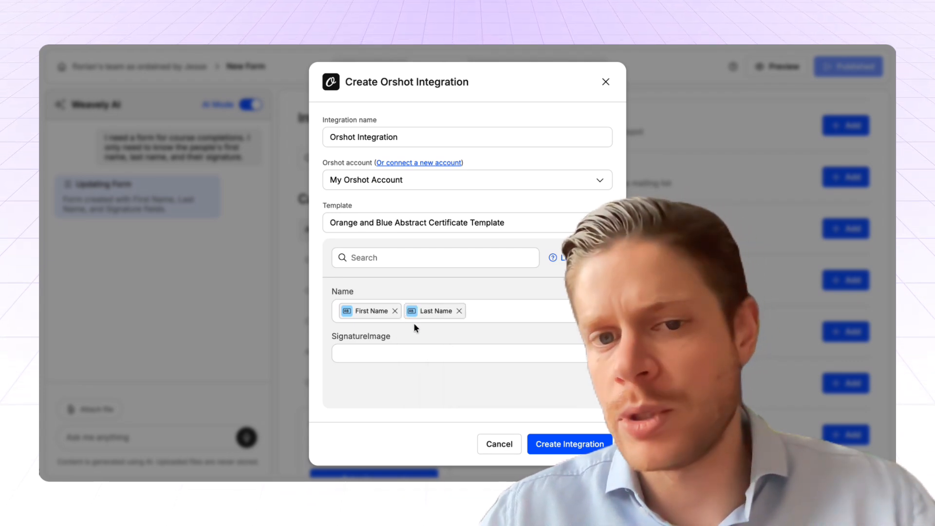
Step: Map the SignatureImage field to the form's Signature answer and create the Orshot integration
left_click(384, 353)
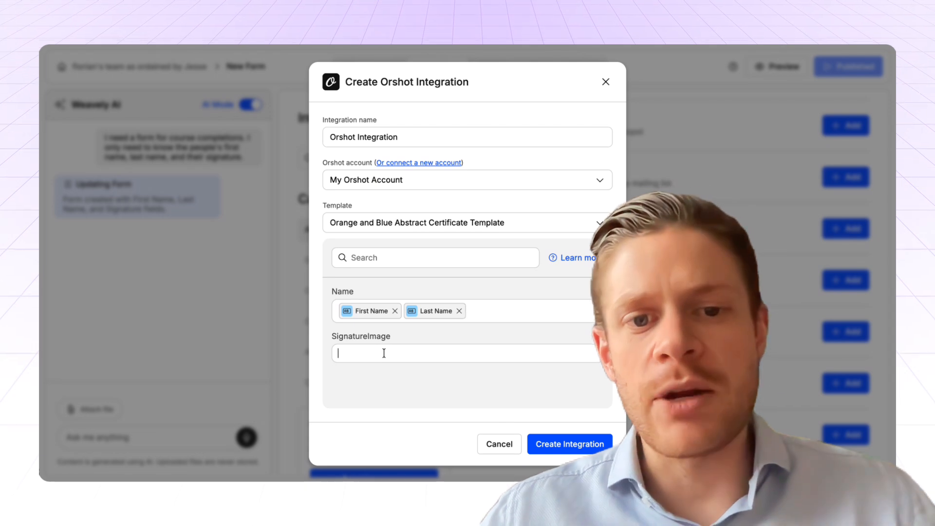
type("@")
scroll(414, 406, "down", 1)
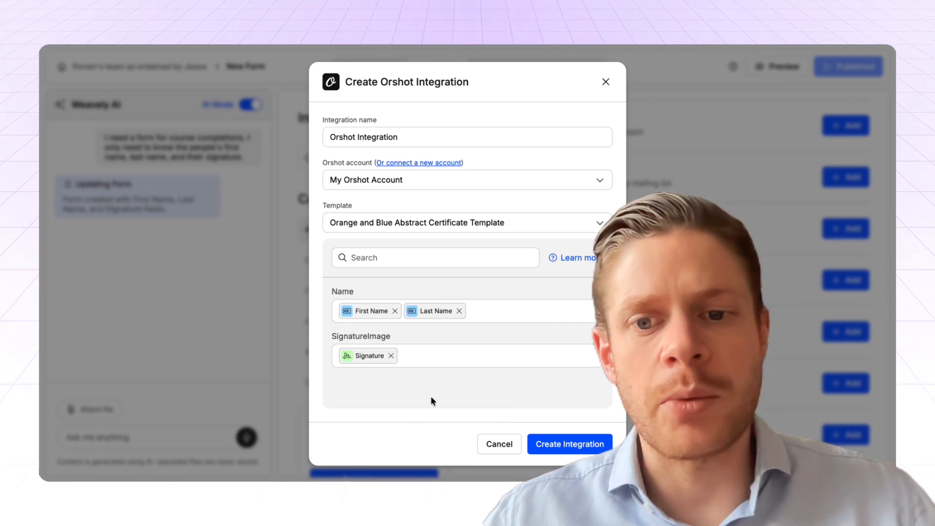
left_click(573, 444)
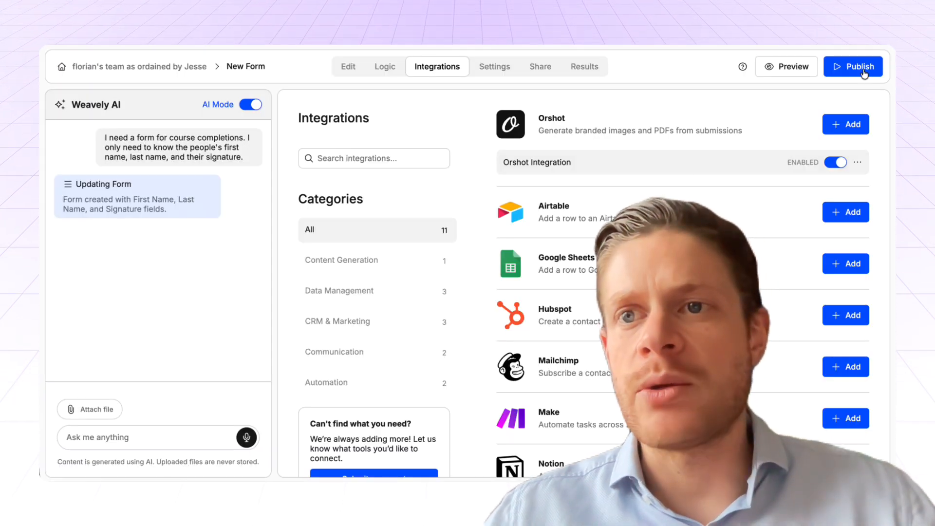
Step: Publish the form and open its live URL in a new browser tab
left_click(862, 71)
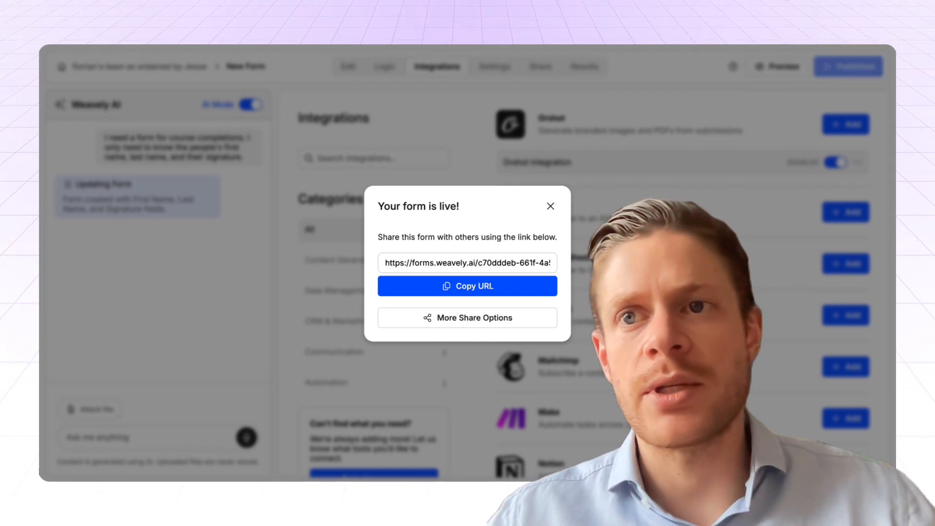
key("ctrl+t")
key("ctrl+v")
key("Return")
Step: Fill in the respondent's first and last name, draw a freehand signature, and submit the form
left_click(346, 191)
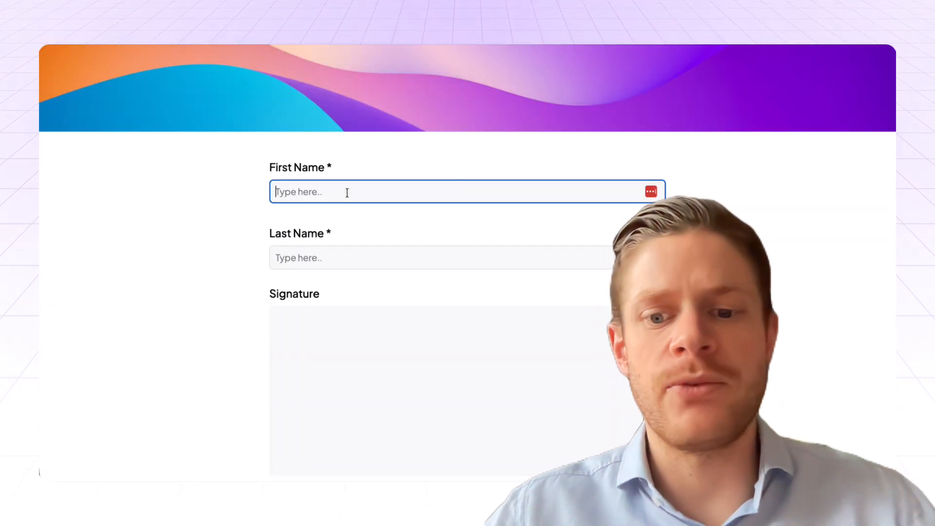
key("Tab")
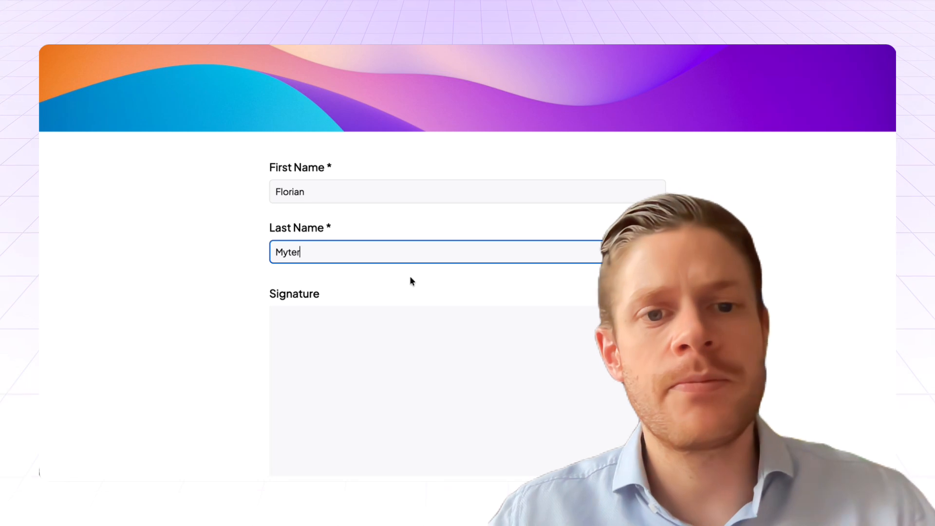
scroll(410, 275, "down", 2)
left_click_drag(438, 297, 599, 274)
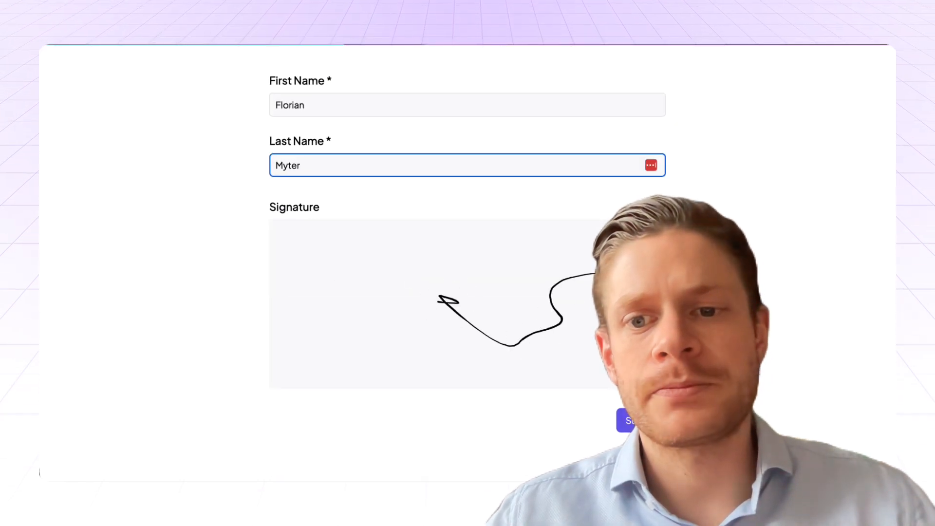
left_click(641, 420)
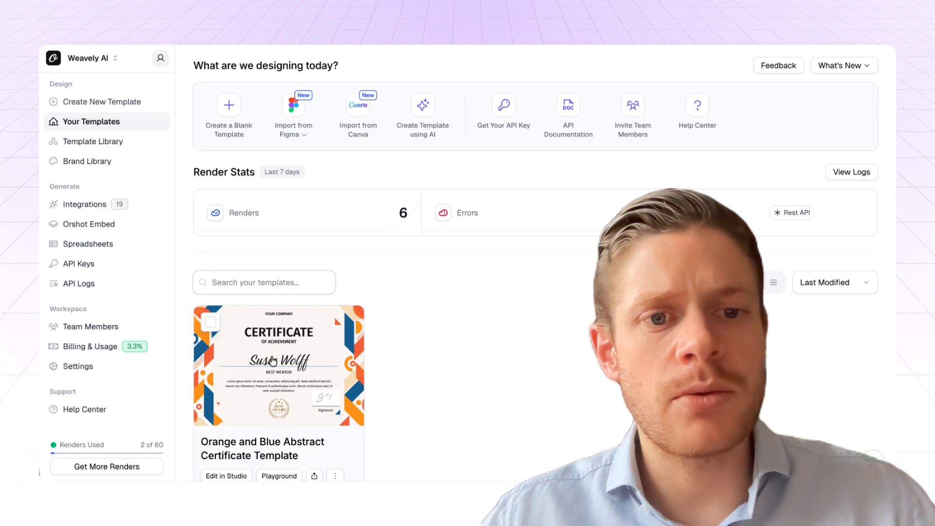
Step: Switch to Orshot and view the newest render of the Orange and Blue Abstract Certificate Template at full size
left_click(279, 475)
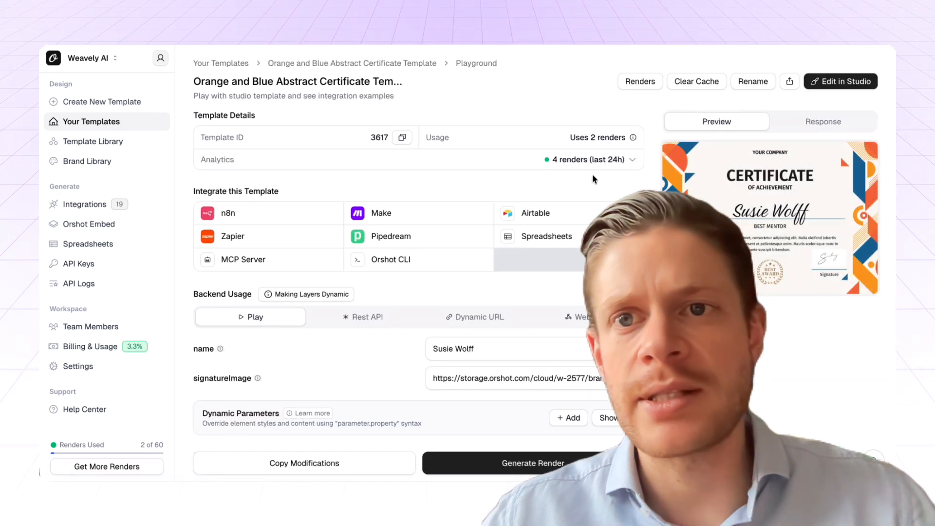
left_click(639, 82)
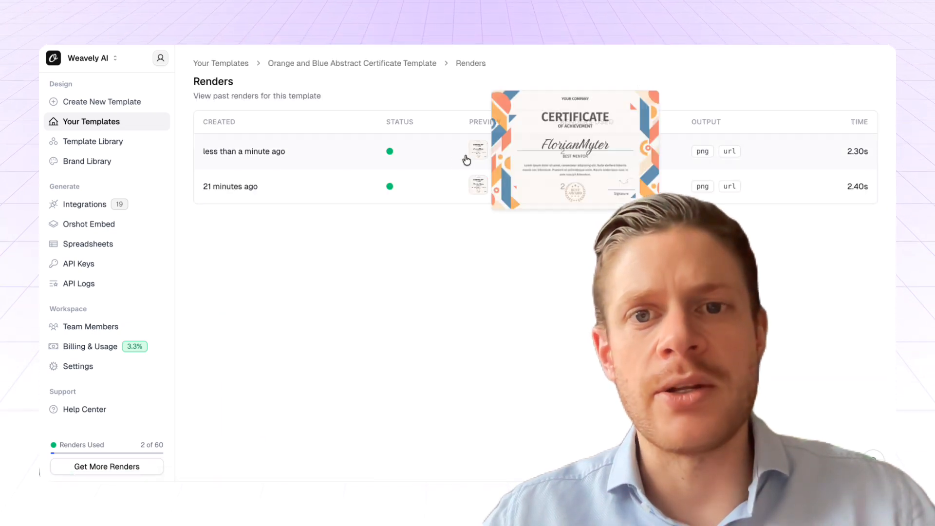
left_click(476, 151)
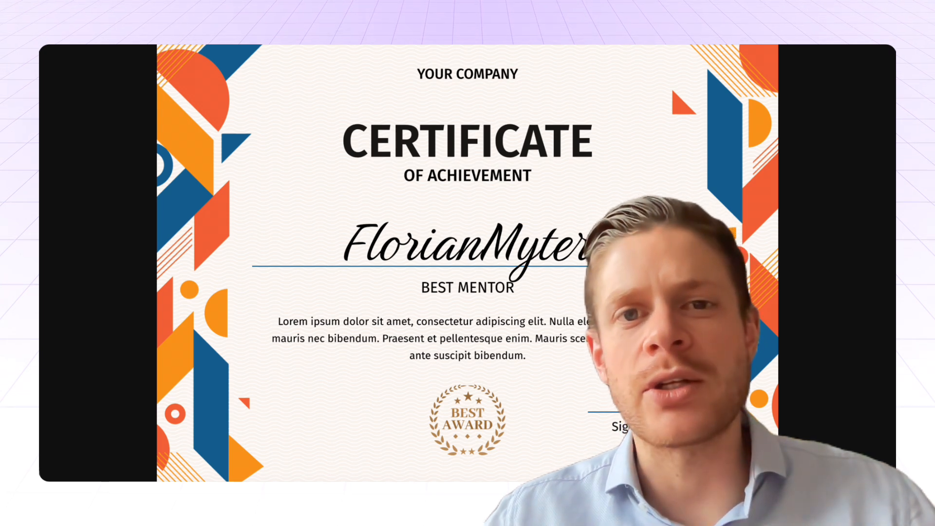
right_click(536, 205)
left_click(478, 211)
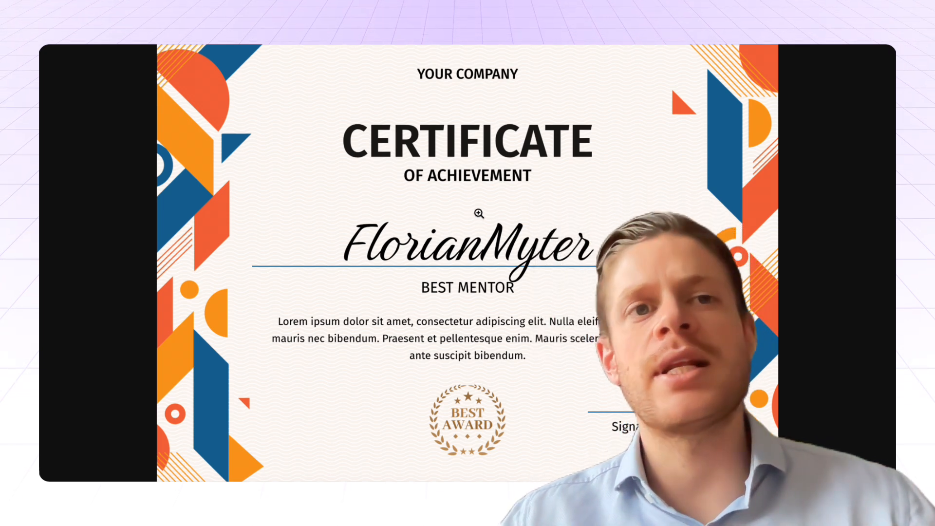